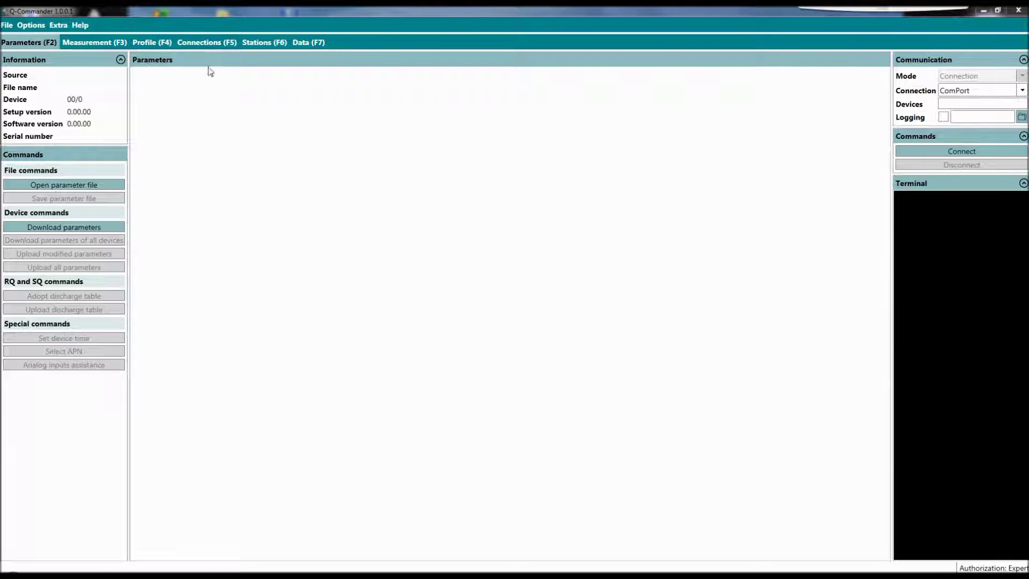
- Scan the ComPort connection for devices and select the RQ-30a sensor among the found devices
click(194, 47)
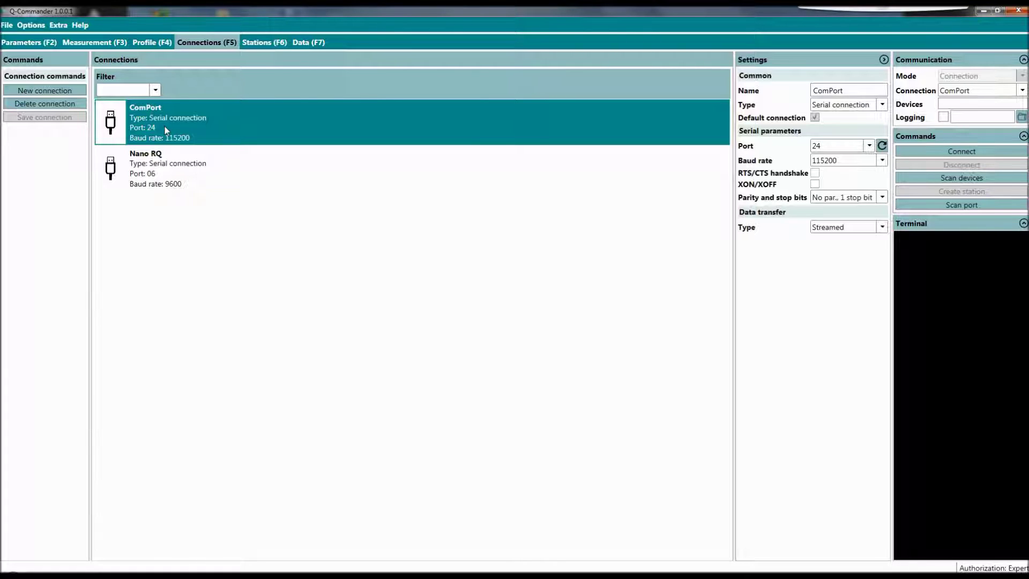
click(955, 179)
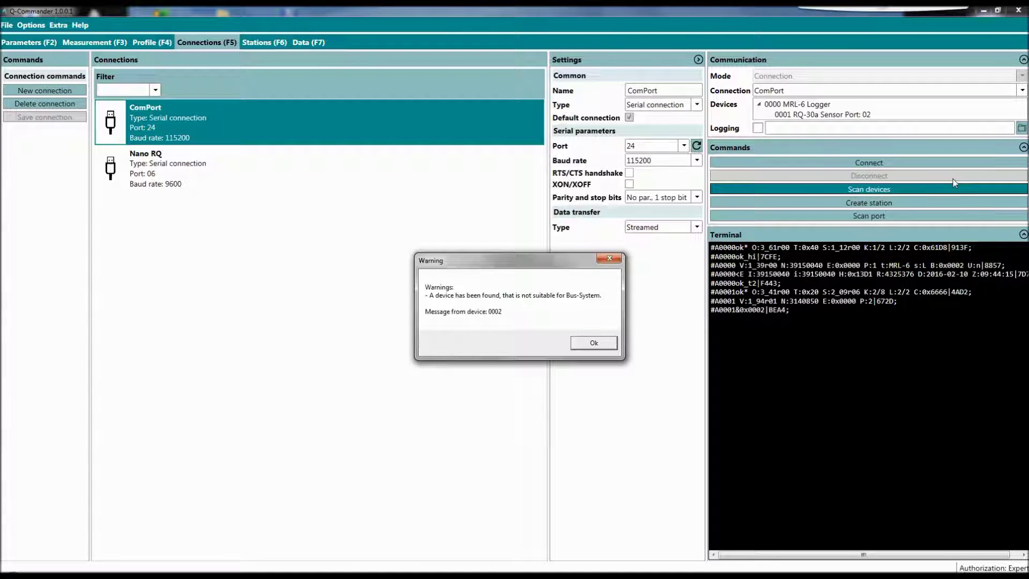
click(583, 345)
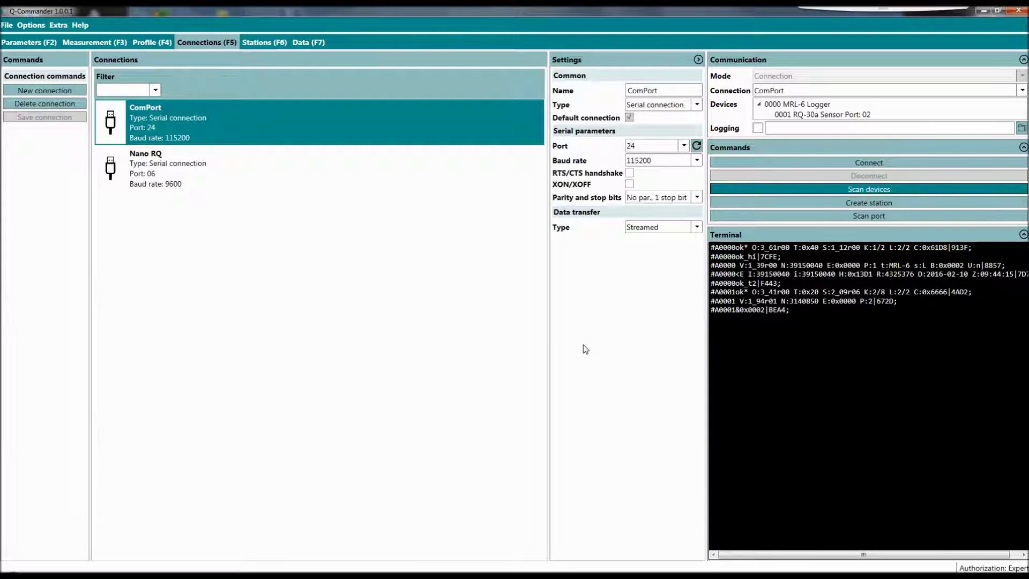
click(792, 104)
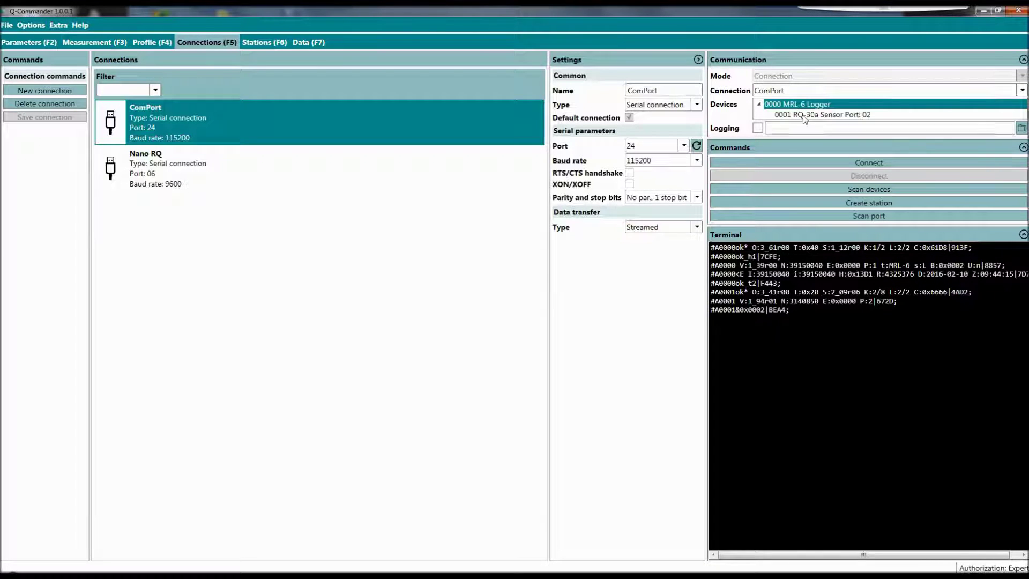
click(803, 116)
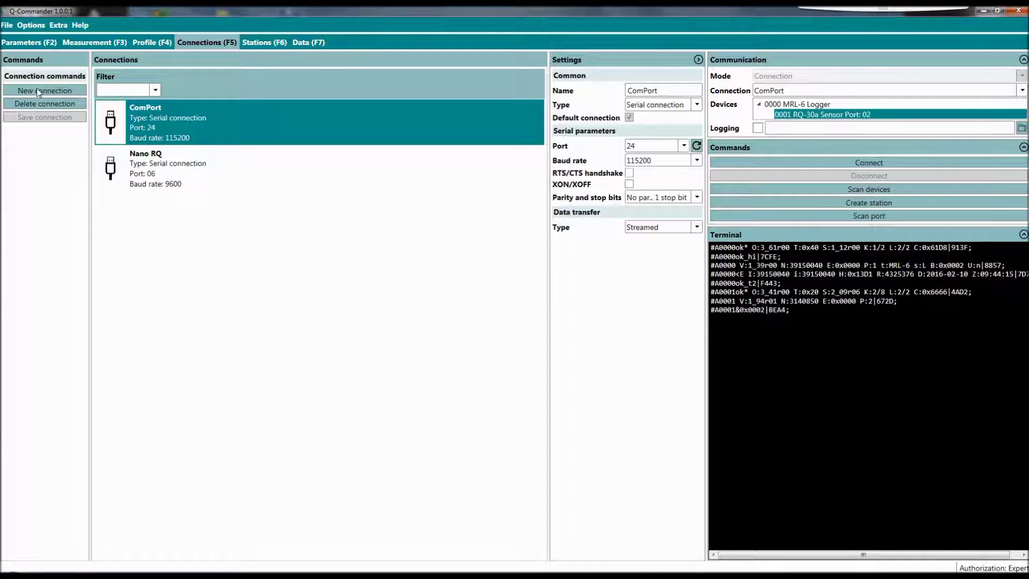
- Download the MRL-6 logger's parameters and show its measurements table
click(8, 42)
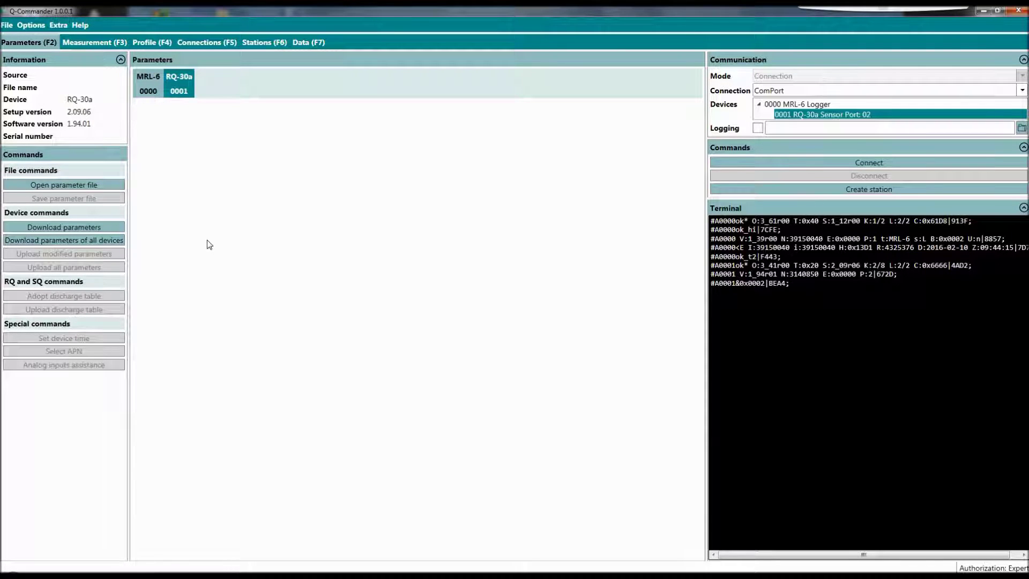
click(149, 85)
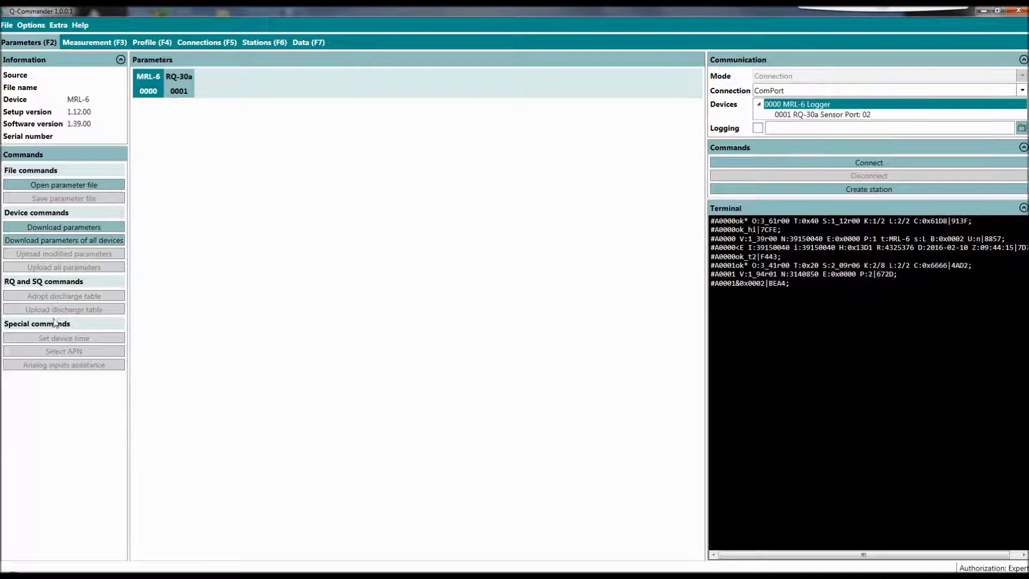
click(60, 229)
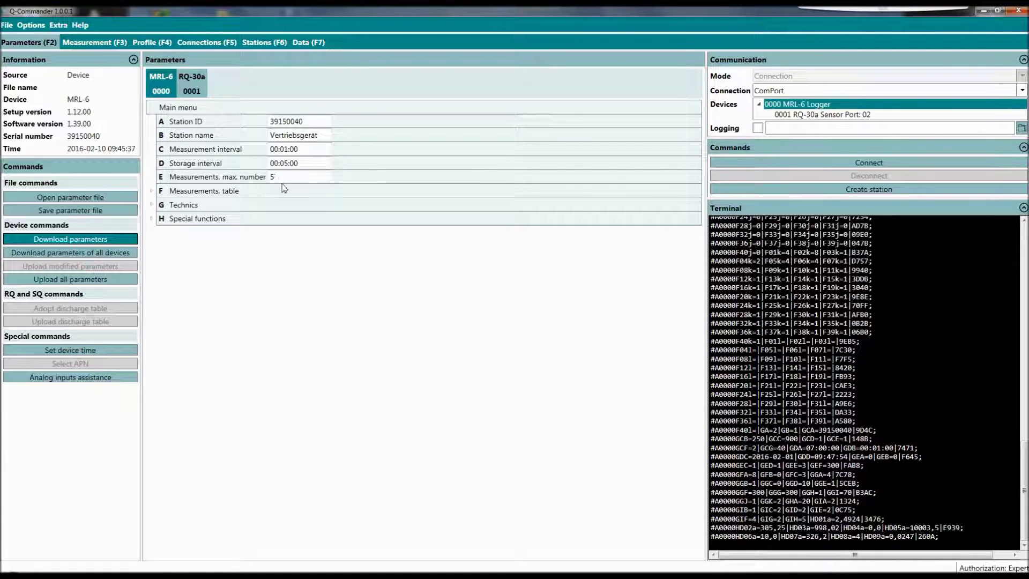
click(152, 192)
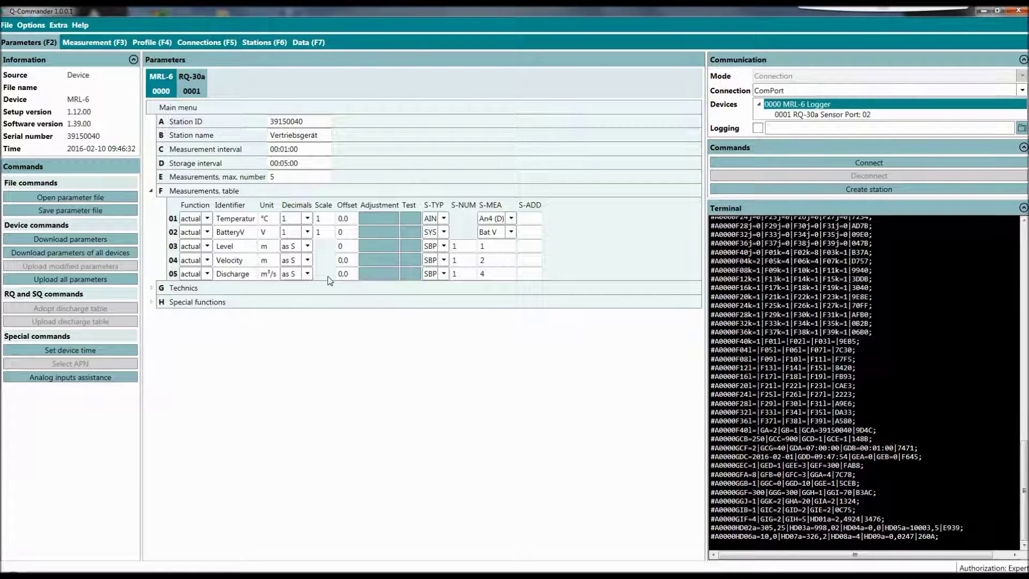
- Download the RQ-30a sensor's parameters and review its Level (W) settings
click(195, 88)
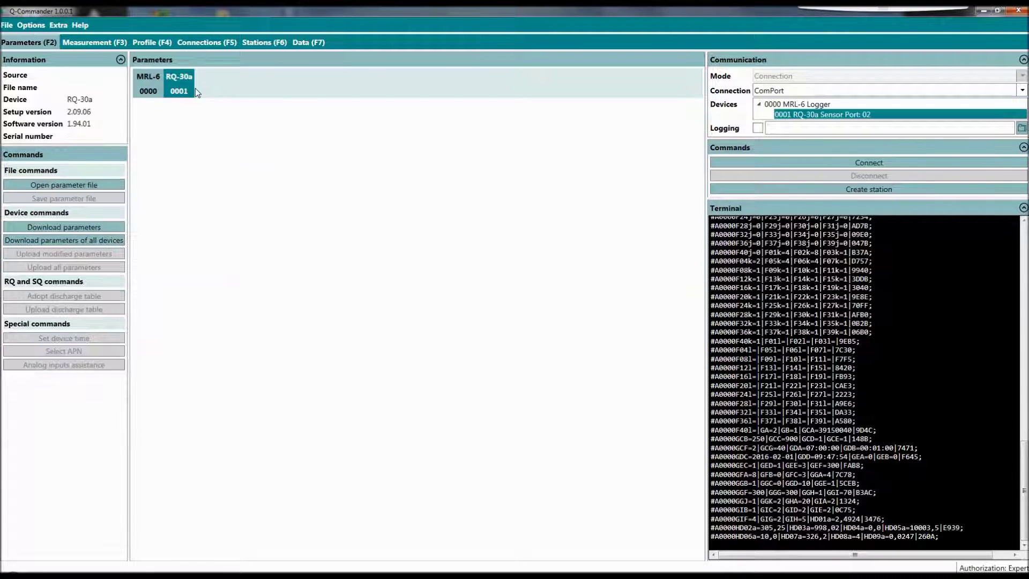
click(85, 228)
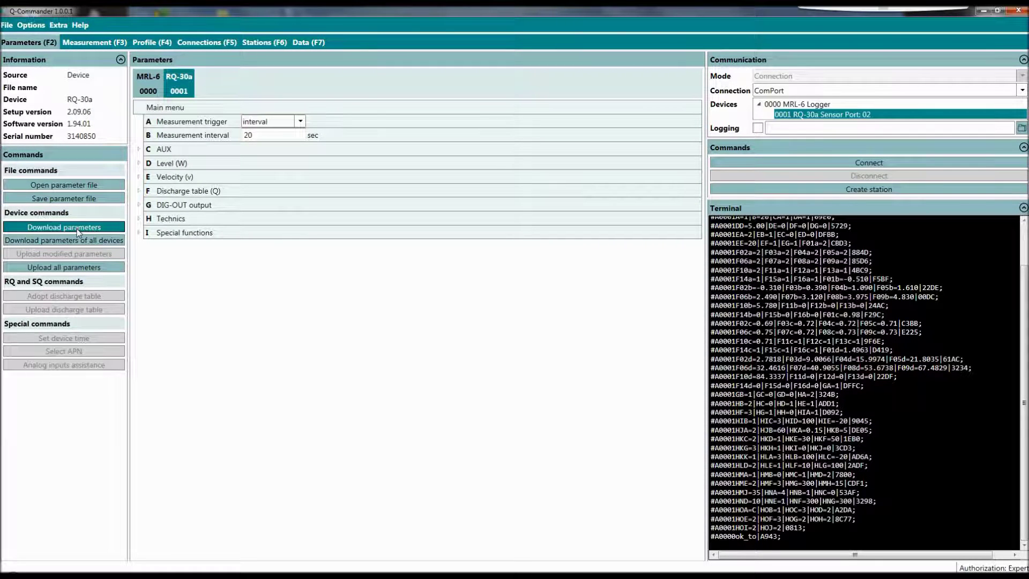
click(139, 164)
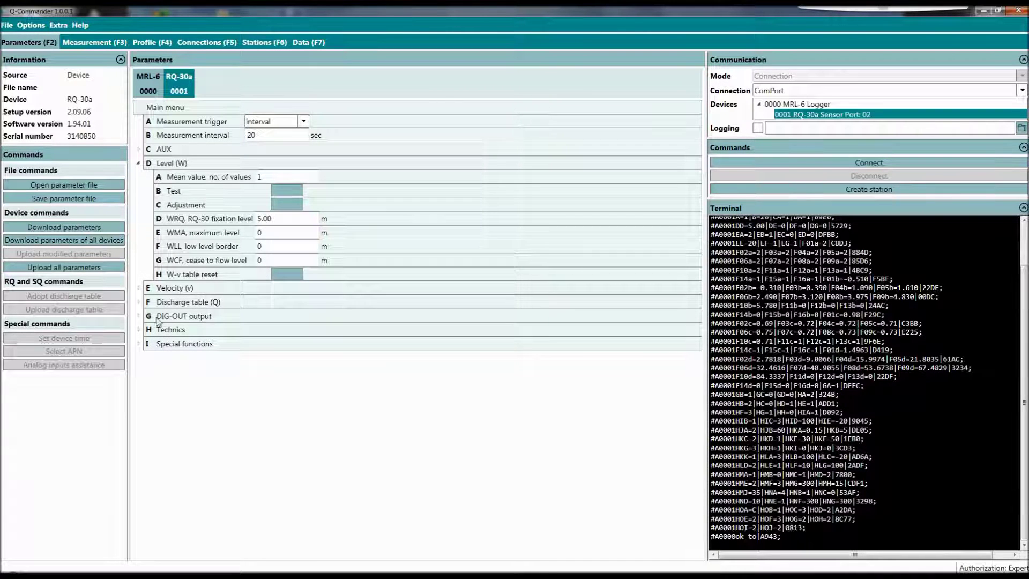
click(139, 164)
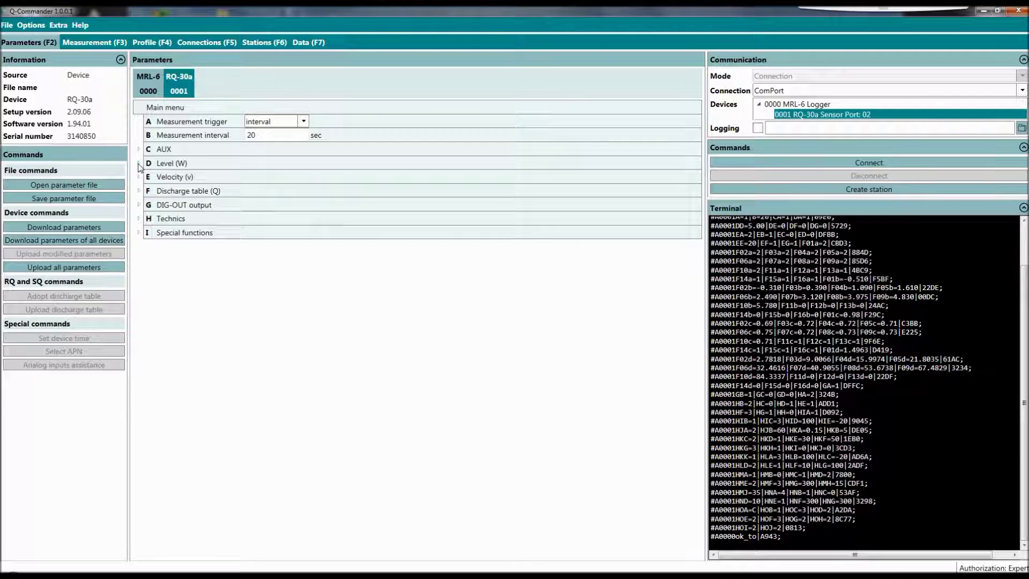
- Run a test measurement of the Level value in the MRL-6 logger's measurements table
click(145, 87)
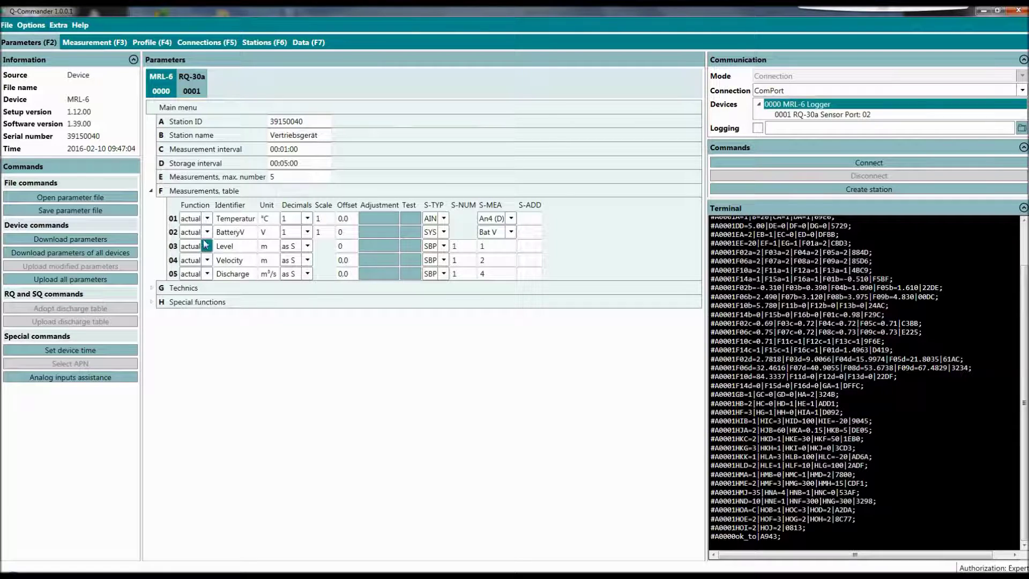
click(413, 245)
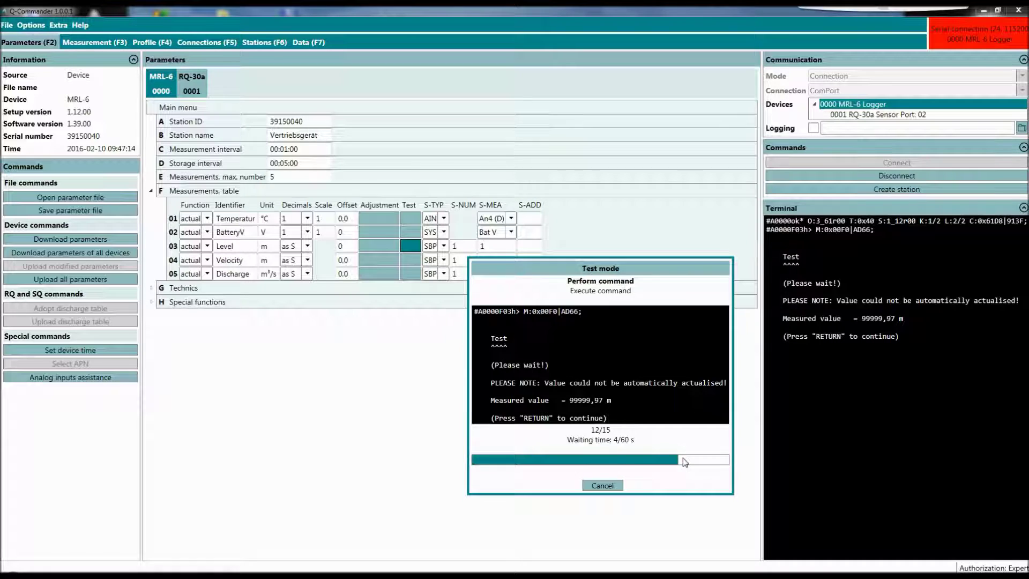
key(Return)
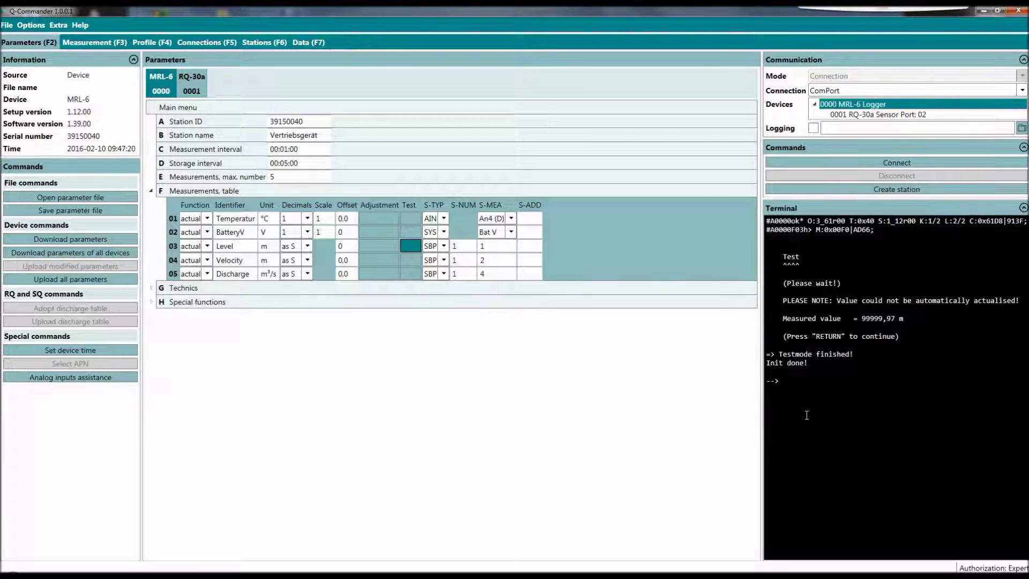
- Adjust the Level measurement to a set point of 1 m and test the adjusted value
click(390, 245)
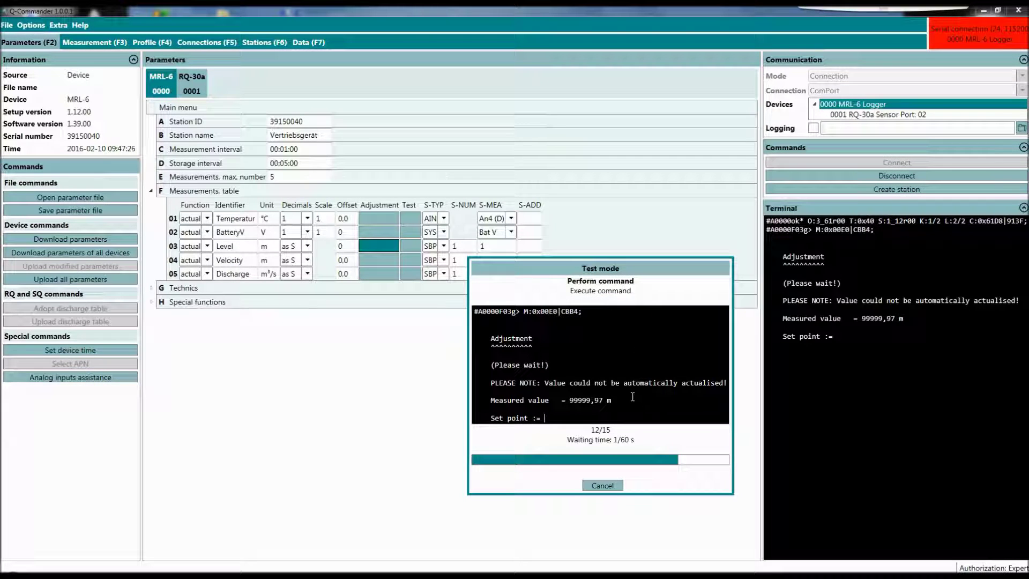
text(1)
key(Return)
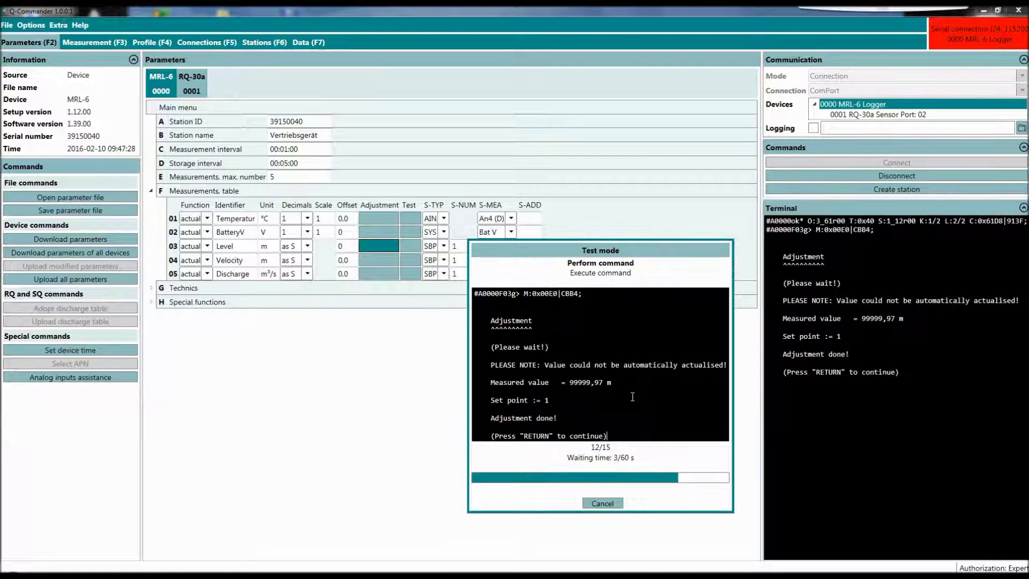
key(Return)
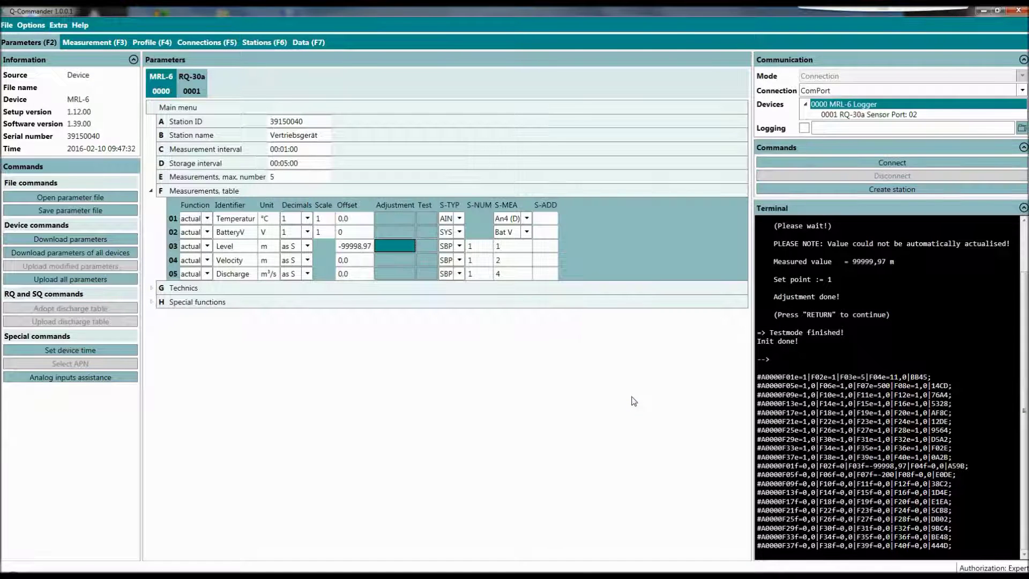
click(426, 245)
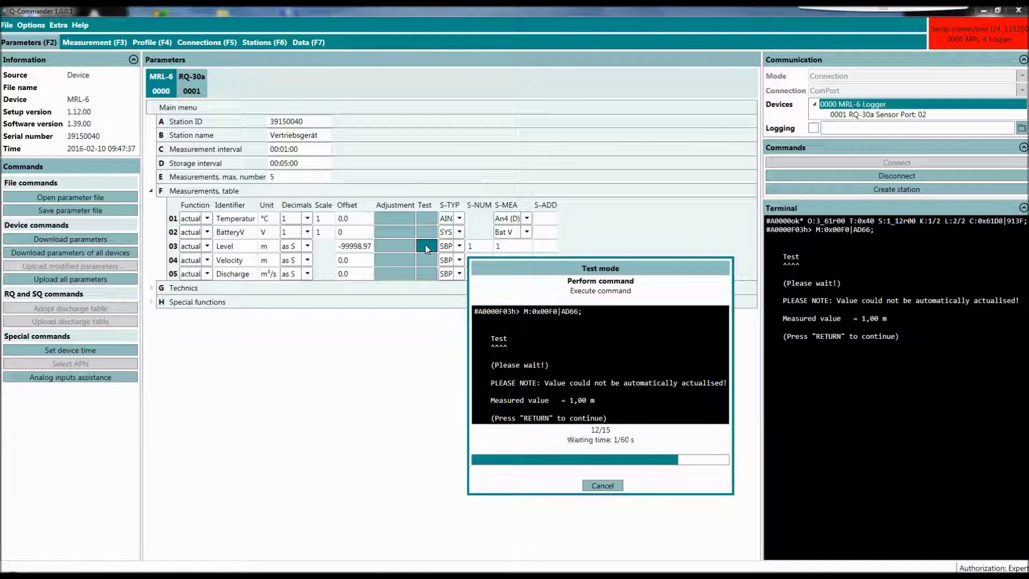
key(Return)
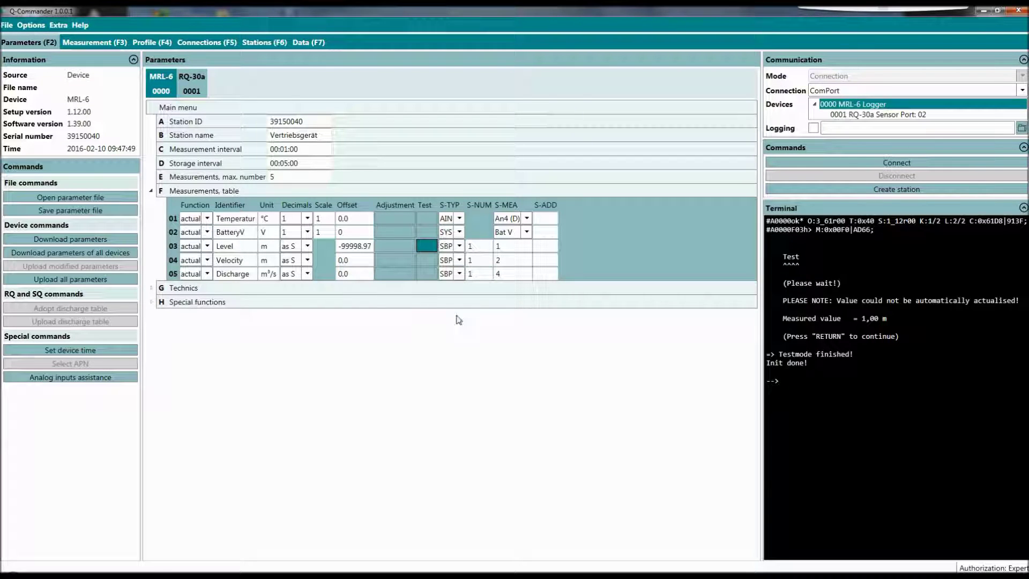
- Adjust the Temperatur measurement to a set point of 23 °C, testing its value before and after
click(433, 219)
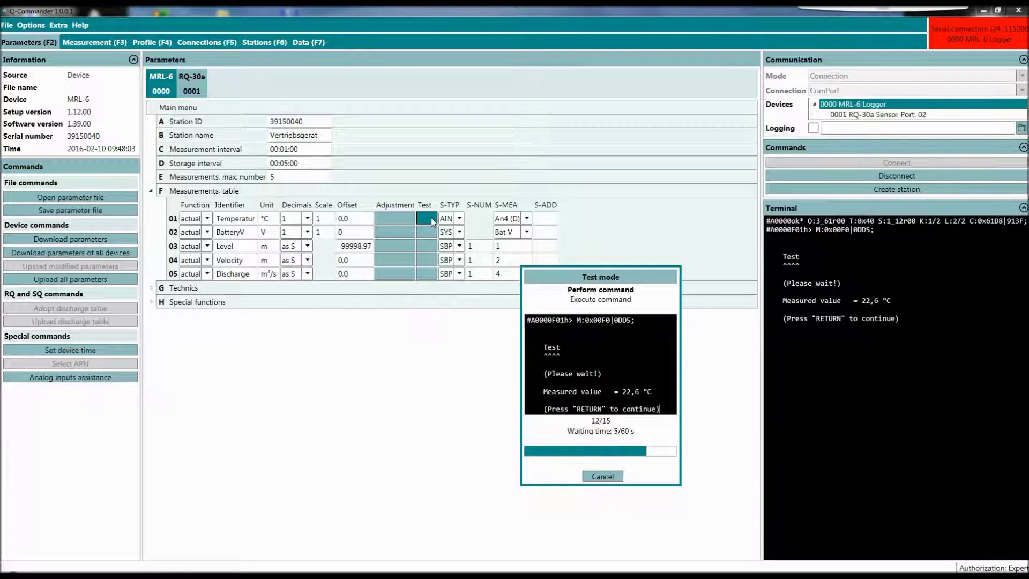
key(Return)
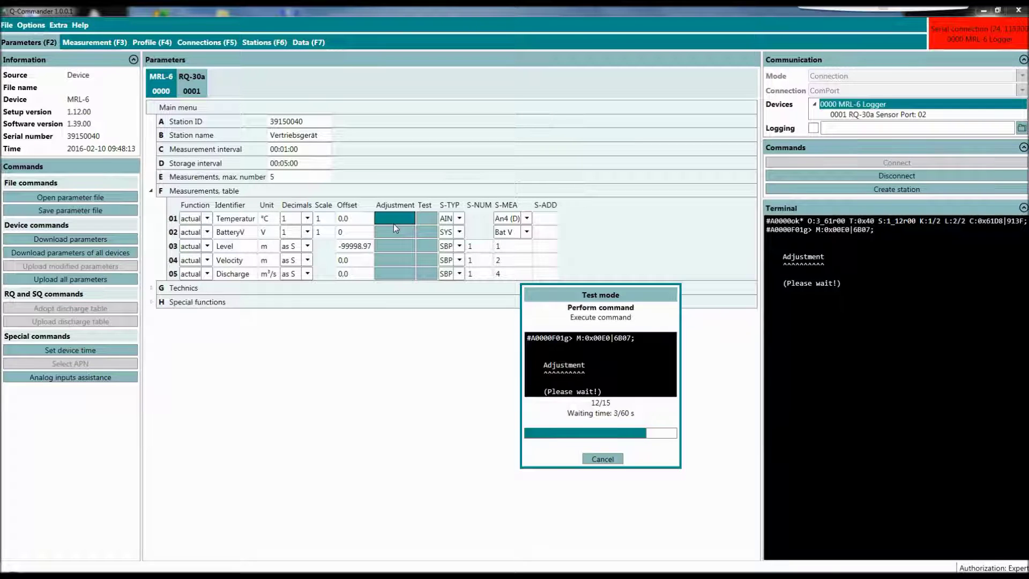
text(23)
key(Return)
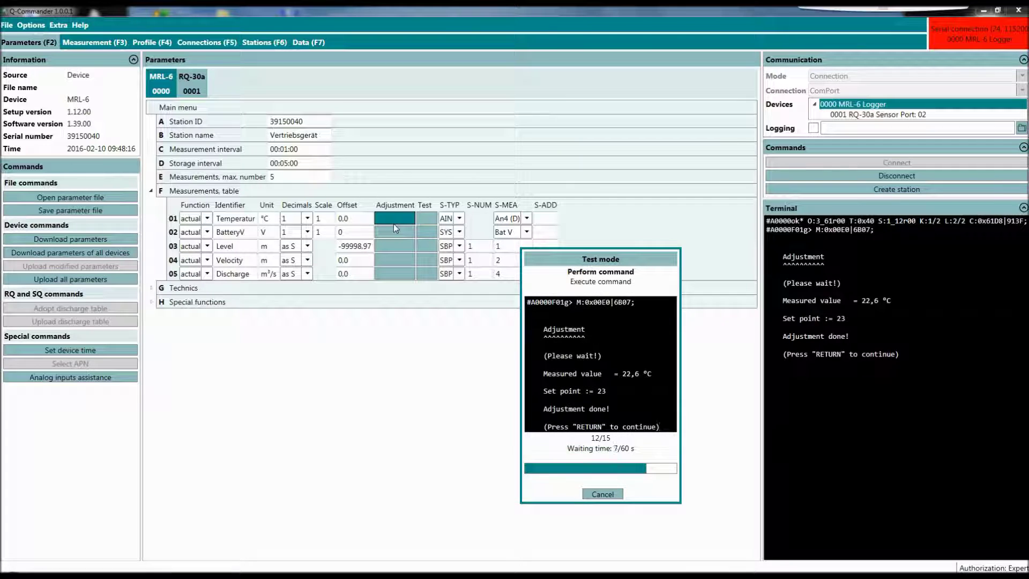
key(Return)
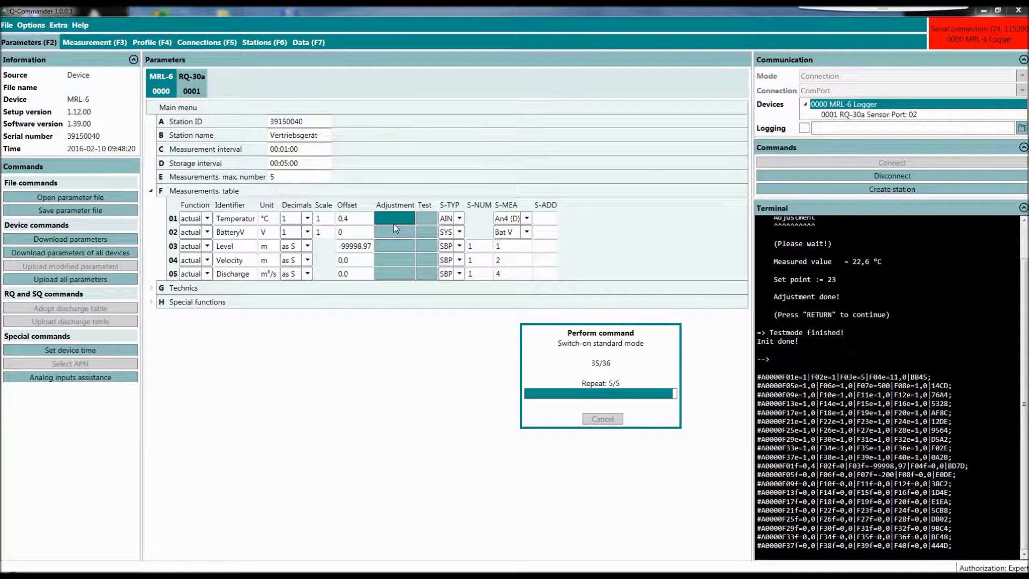
click(433, 220)
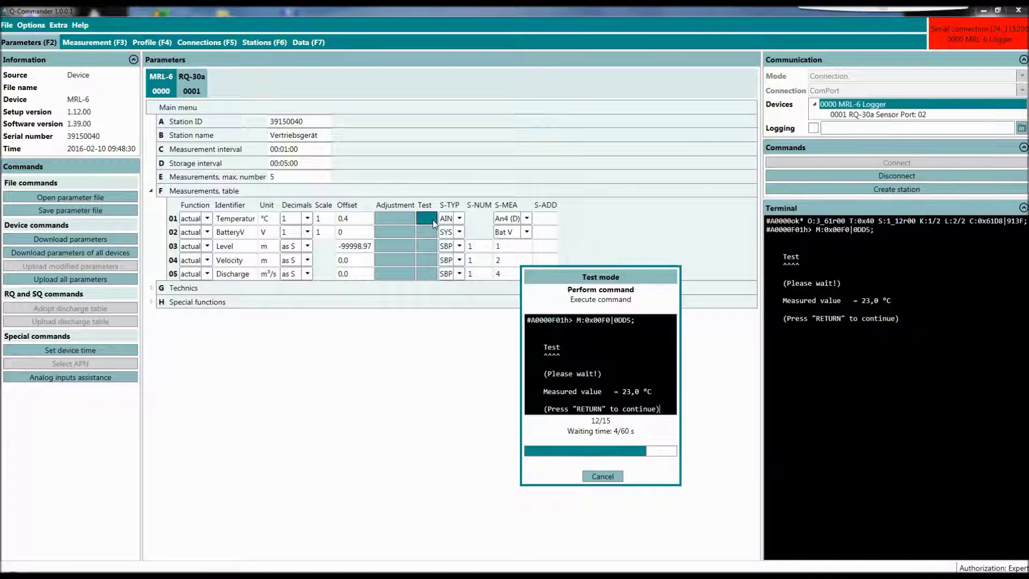
key(Return)
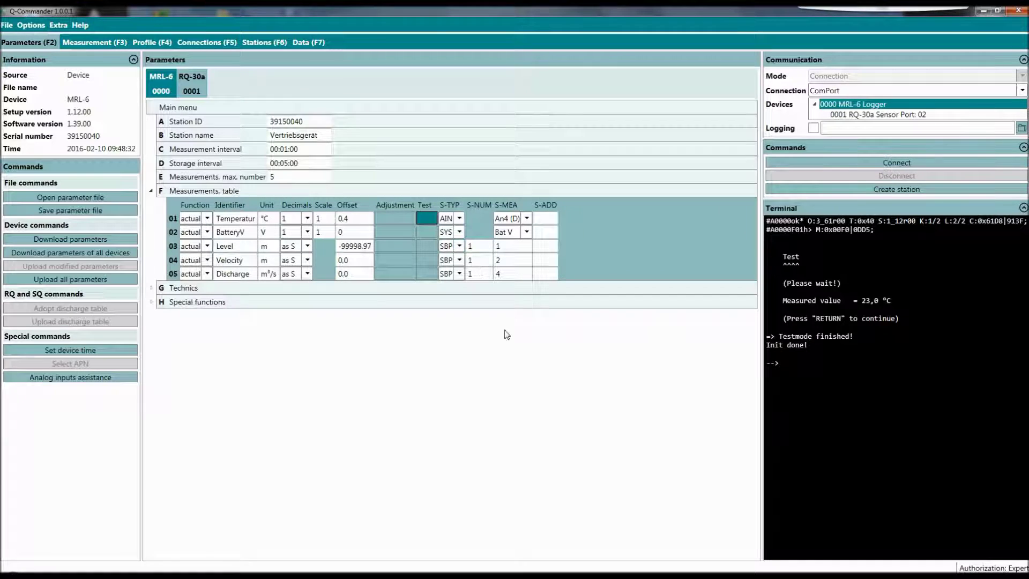
- Set the Temperatur measurement's offset to 0 and upload the modified parameters to the MRL-6 logger
click(358, 220)
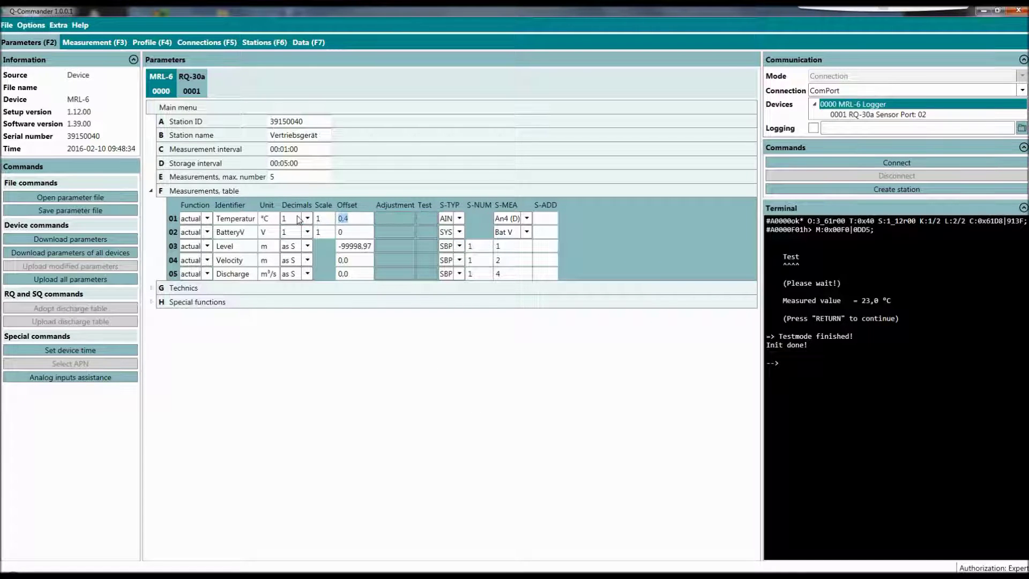
text(0)
key(Return)
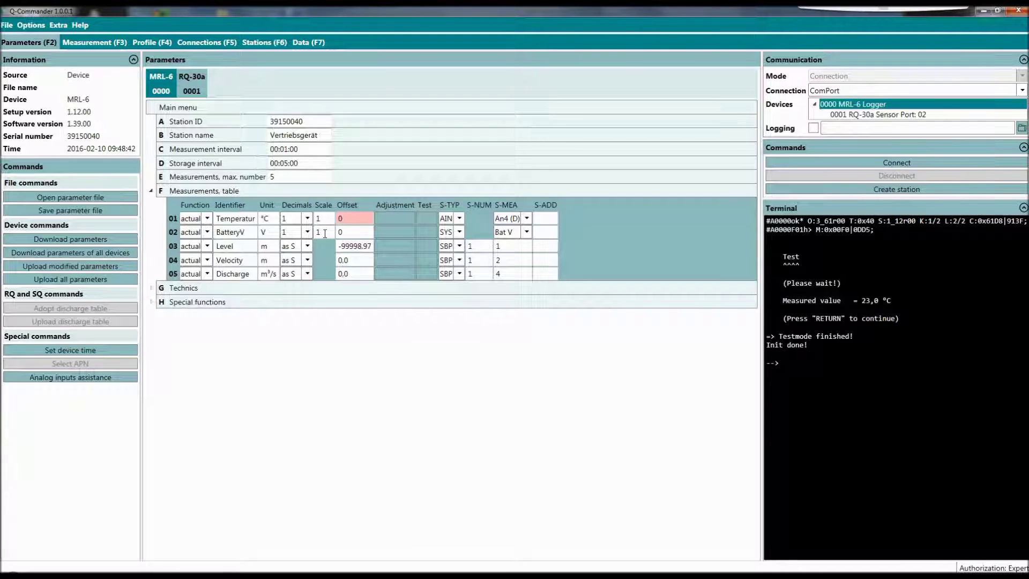
click(71, 268)
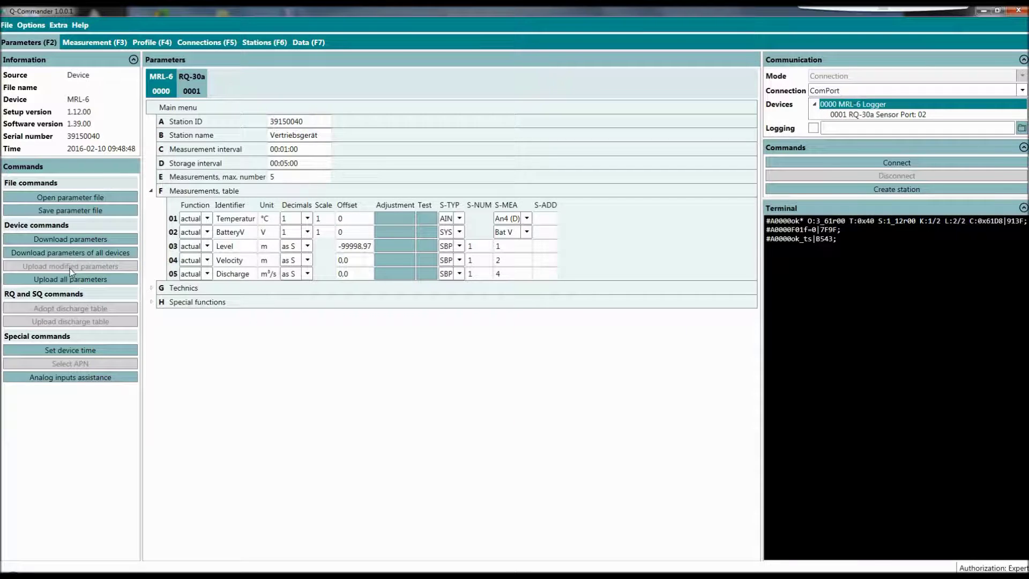
- Review the Technics and Special functions sections of the MRL-6 logger's parameters
click(153, 289)
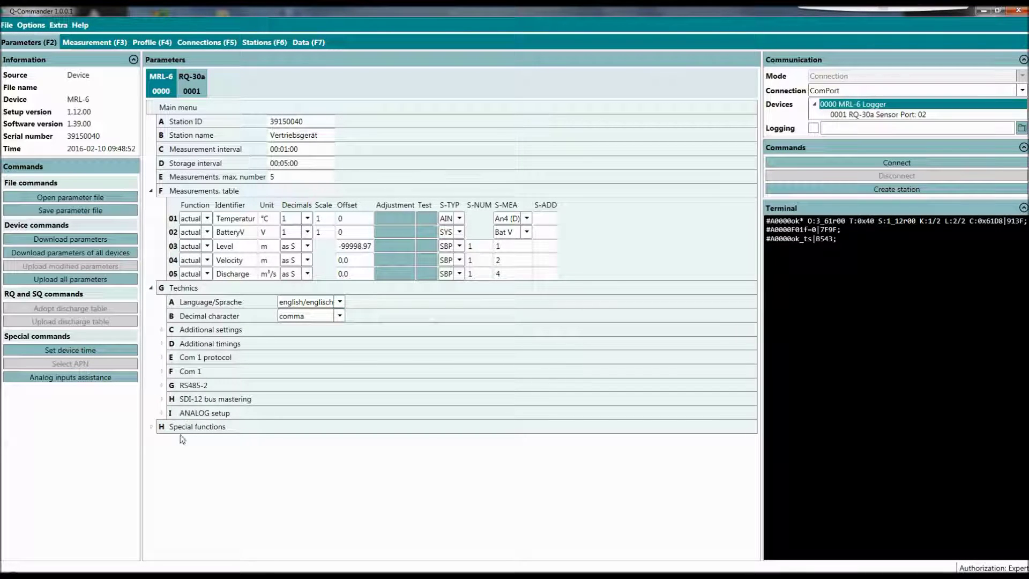
click(151, 428)
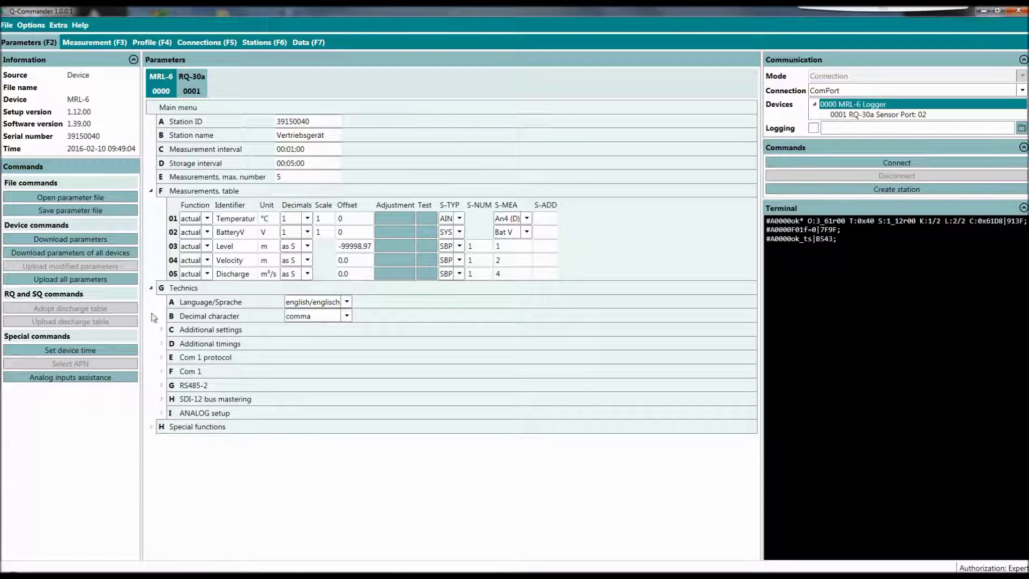
click(150, 289)
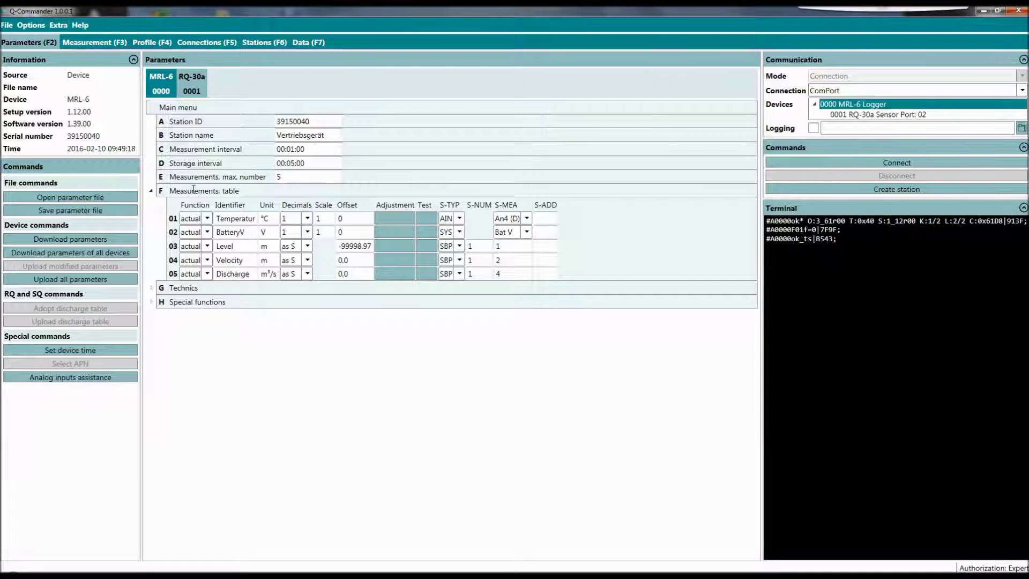
- Bring up the RQ-30a sensor's parameters, and open the profile file Test Profile.xmlp in the profile setup
click(201, 93)
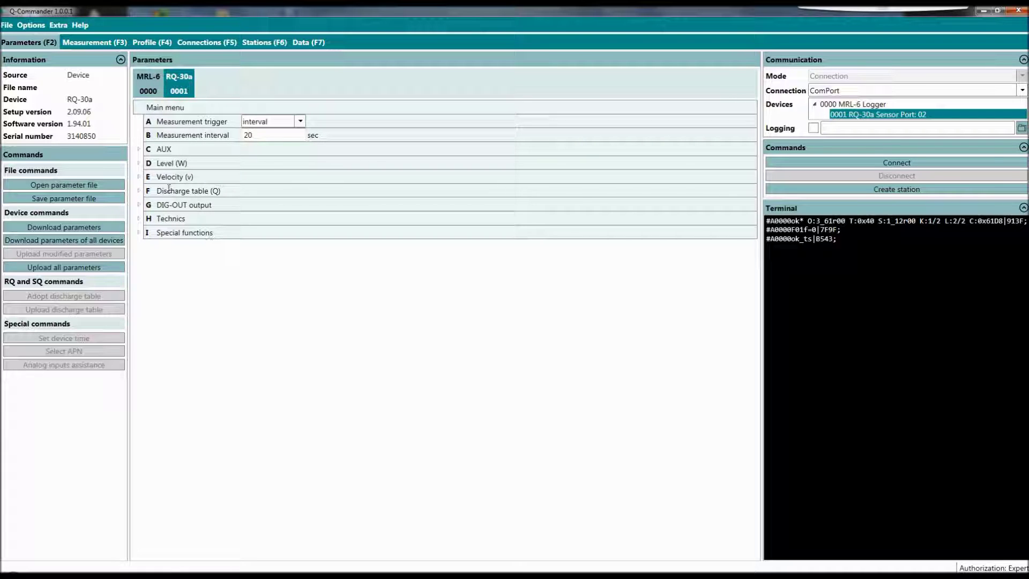
click(149, 44)
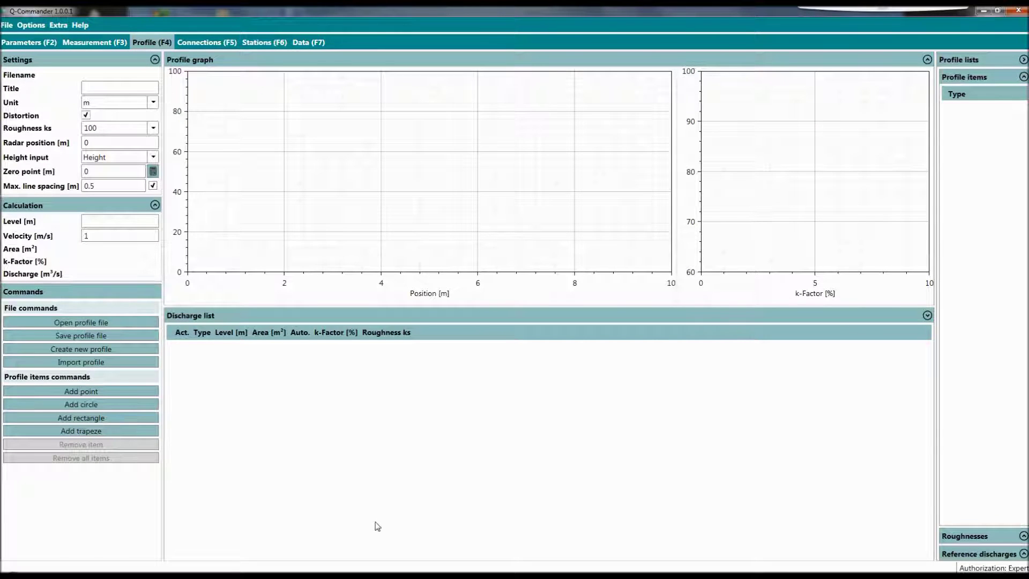
click(92, 324)
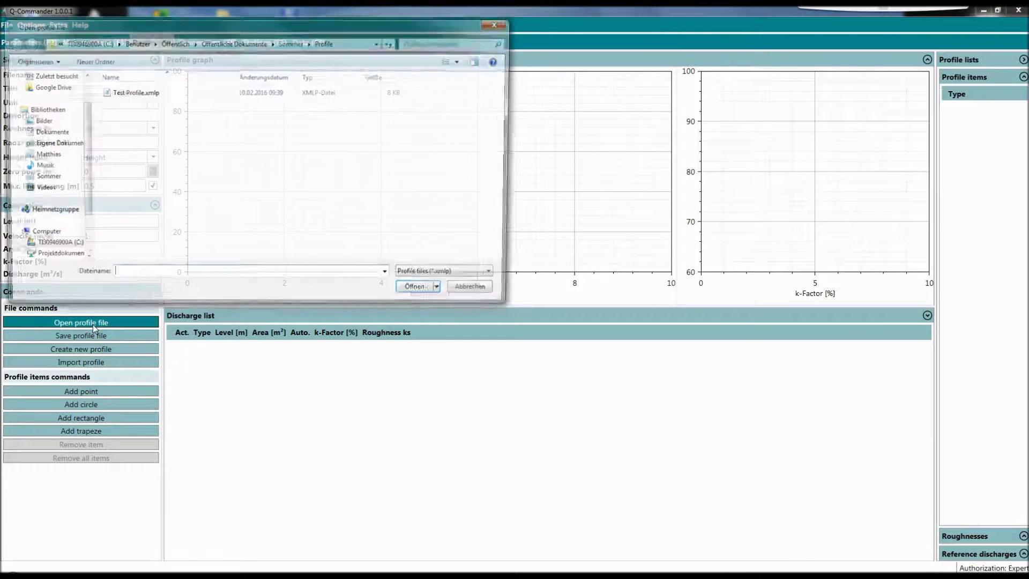
click(121, 94)
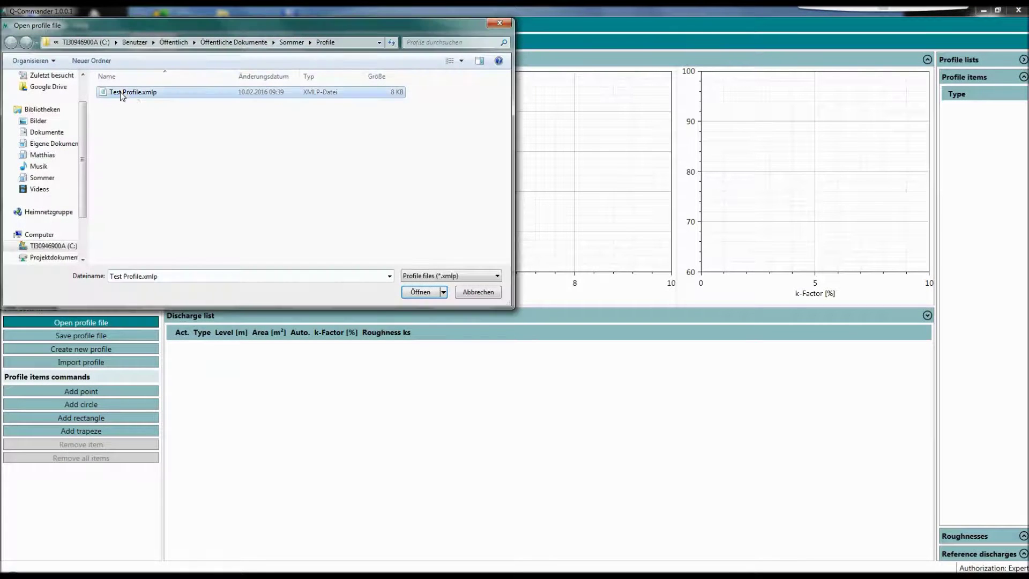
click(435, 298)
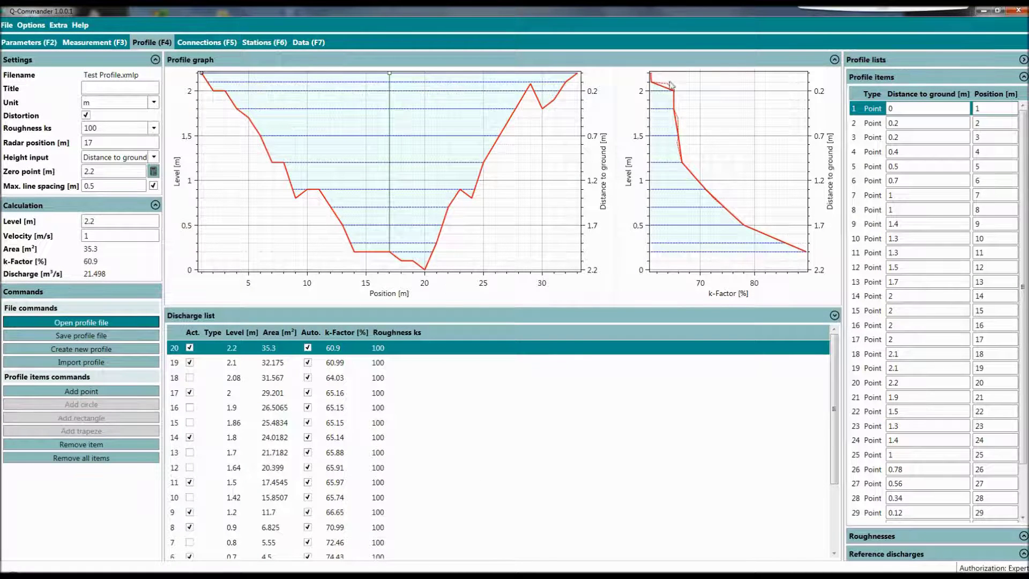
- Switch the profile graph's distortion off and back on, and adjust the k-factor at the 2.2 m level to 60.73 % in the graph
click(86, 115)
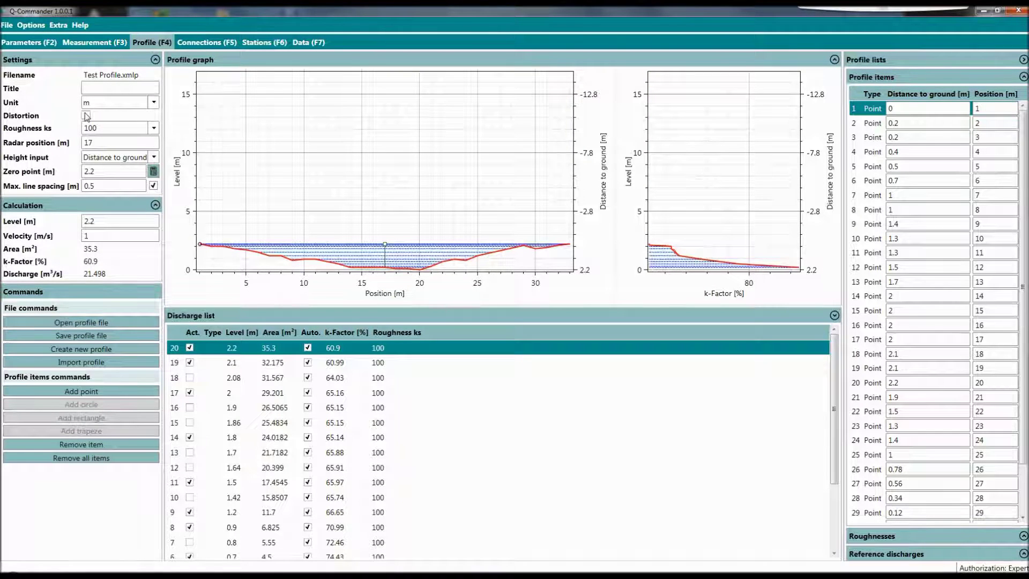
click(87, 116)
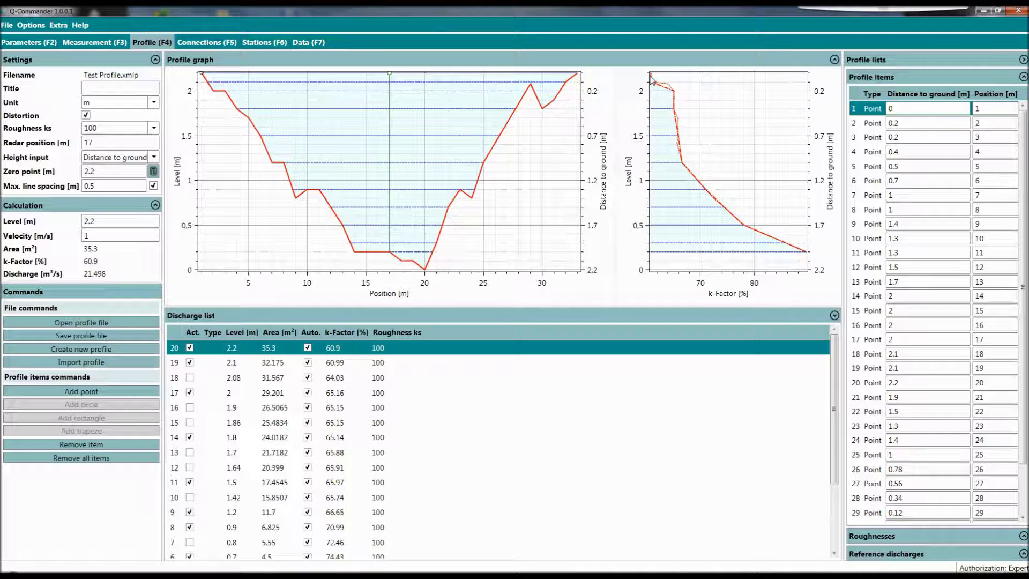
drag(652, 78, 653, 83)
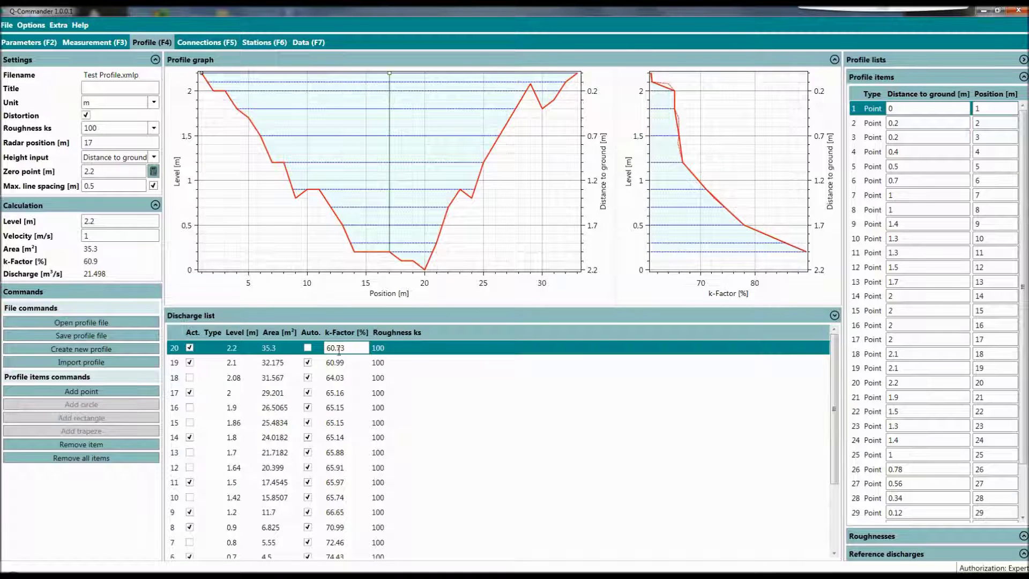
- Examine the lower part of the channel profile graph close up and restore the full view
scroll(374, 223, up, 3)
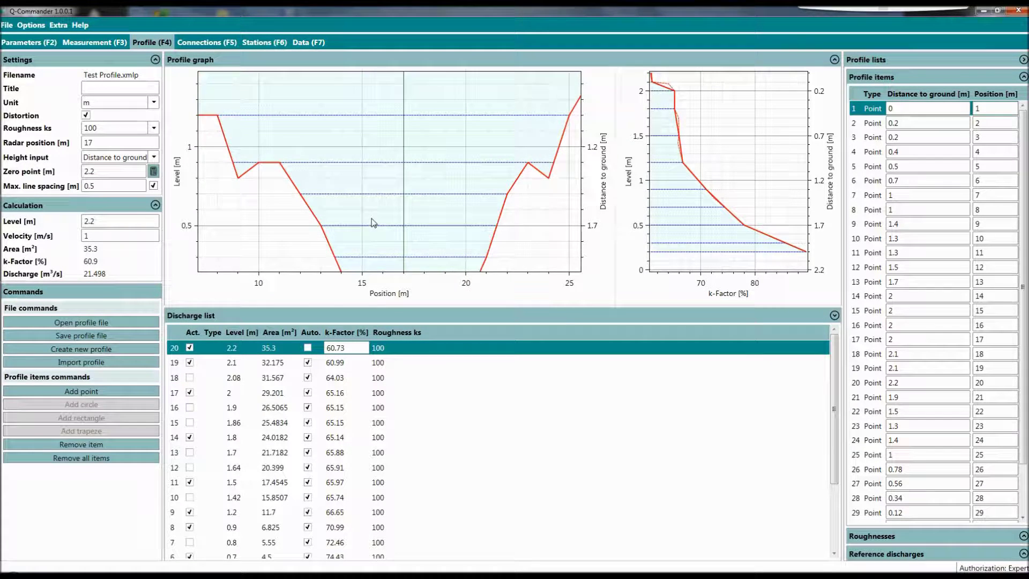
scroll(340, 191, down, 3)
scroll(257, 178, down, 4)
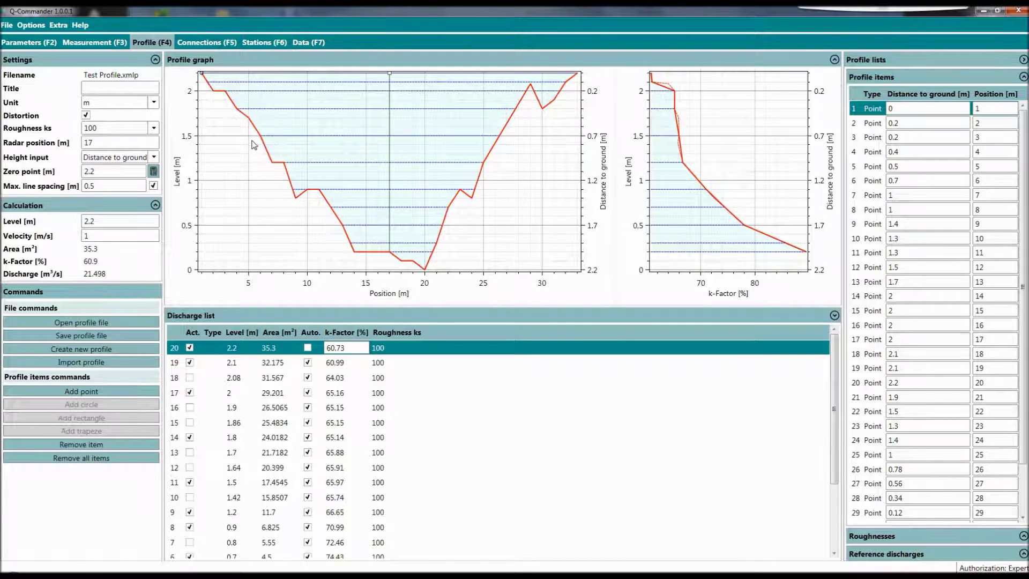
drag(234, 108, 442, 264)
drag(254, 110, 362, 225)
double_click(367, 170)
- Add a reference discharge with level 0.9 m, velocity 1 m/s and reference Q 4.6 m³/s, and collapse the profile items list
click(1024, 554)
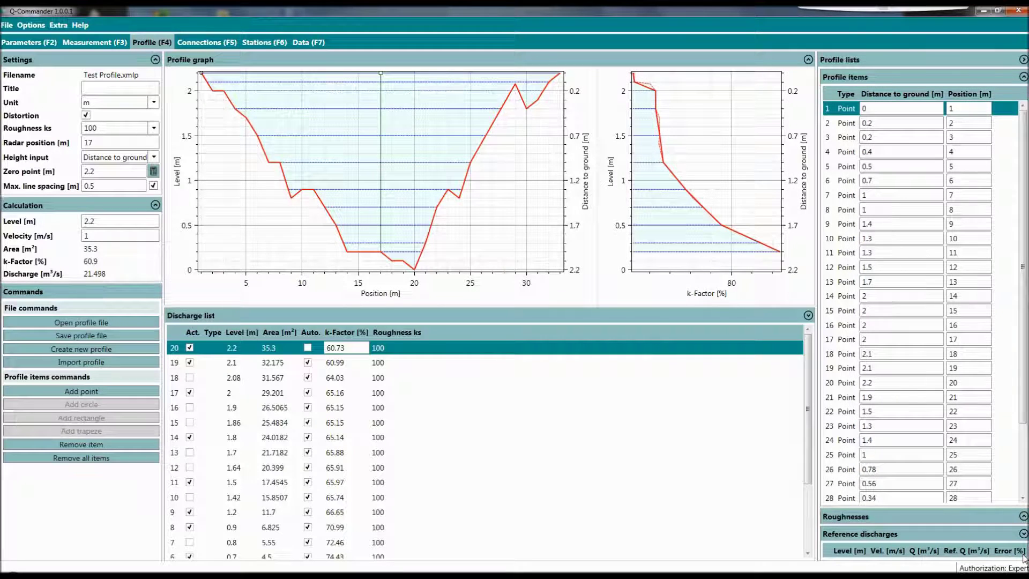
right_click(922, 541)
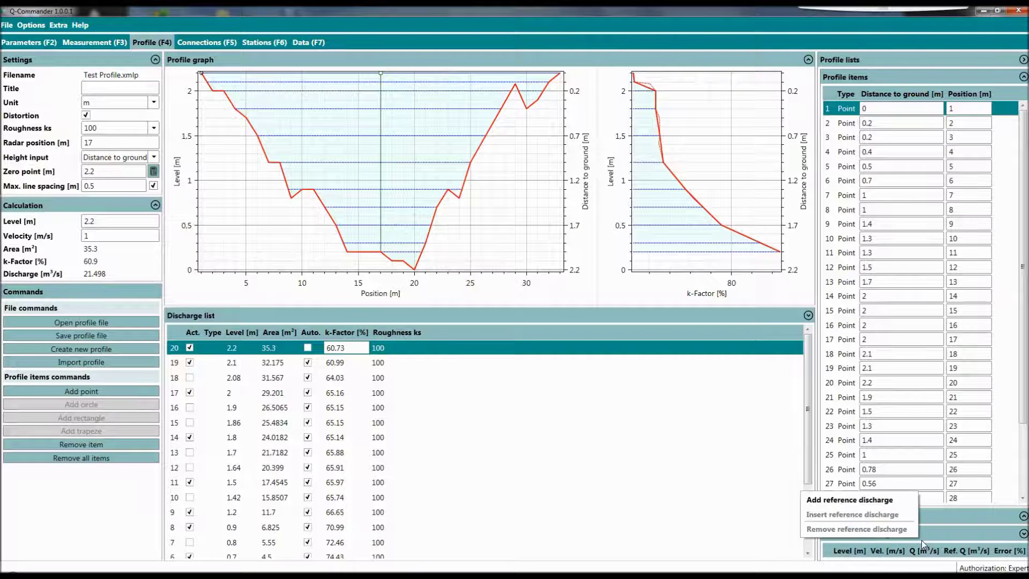
click(887, 500)
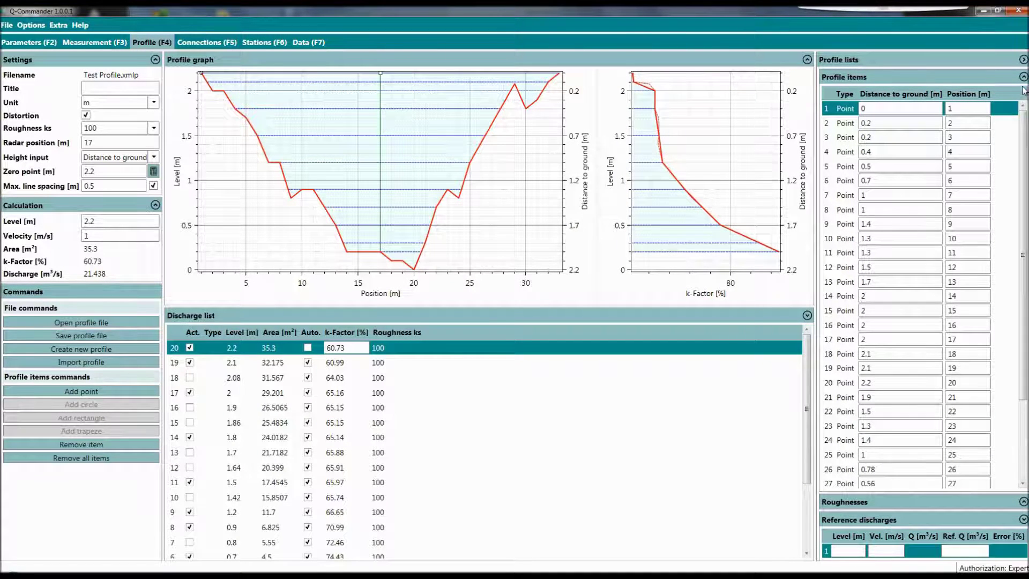
click(1024, 77)
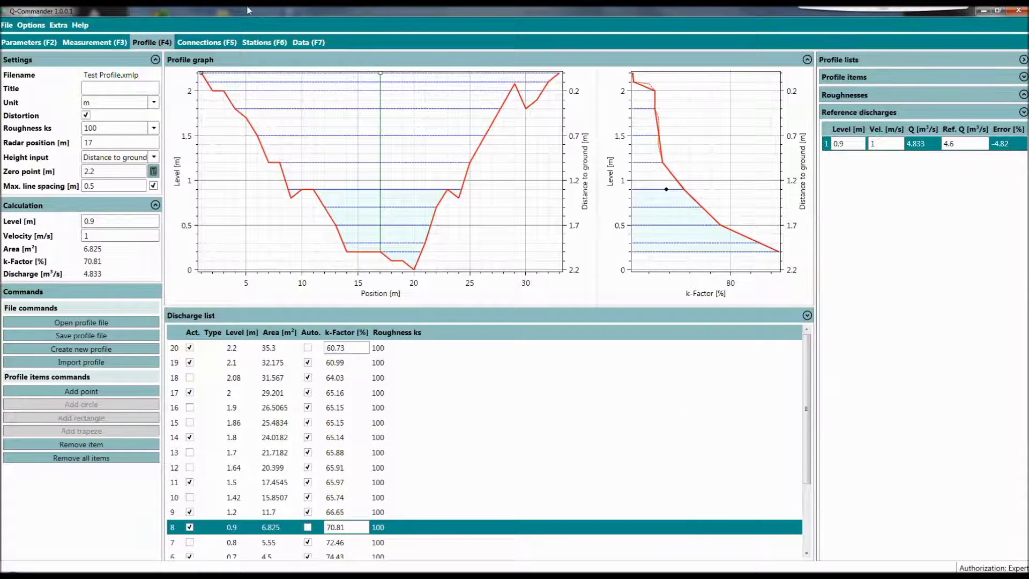